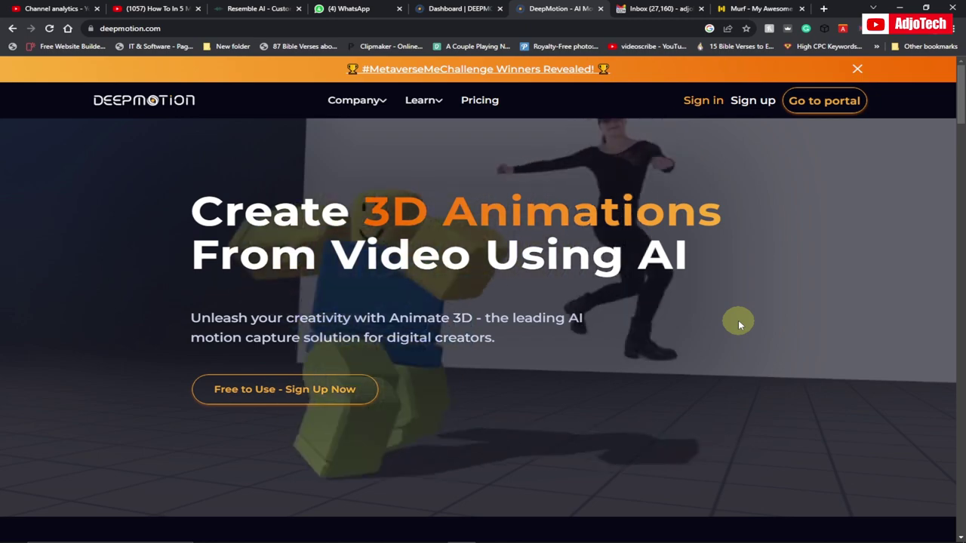
Step: Return to the DeepMotion portal dashboard and enter the Animate 3D product's welcome page
scroll(738, 323, down, 5)
scroll(738, 323, down, 2)
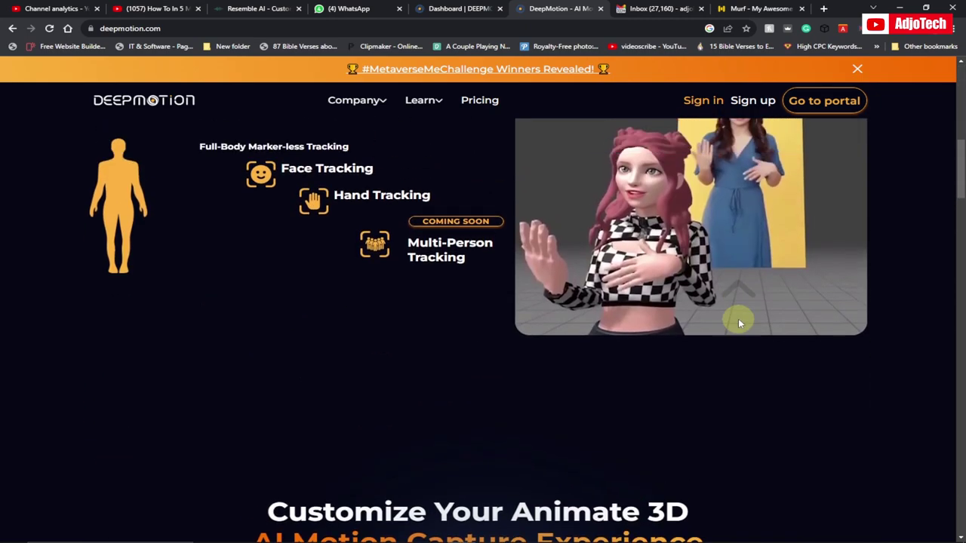
scroll(739, 320, up, 7)
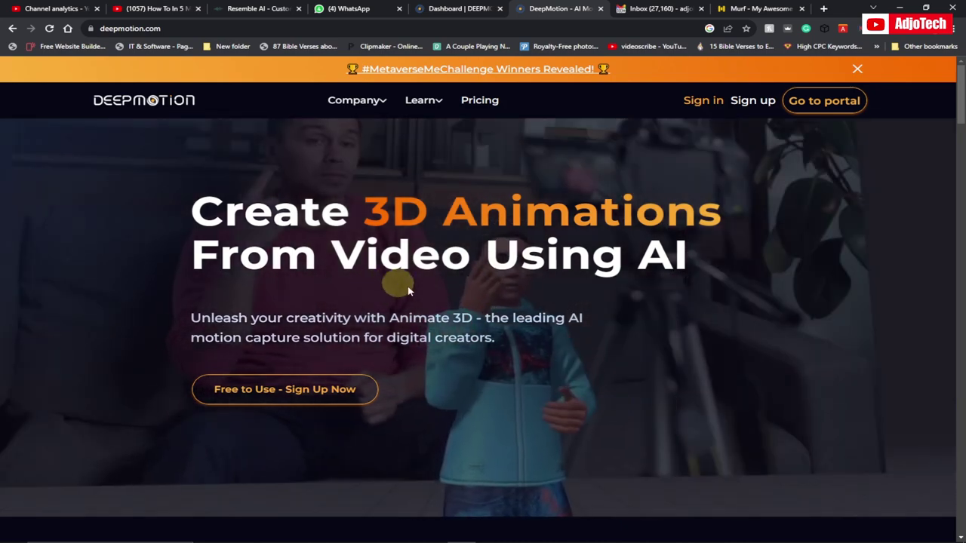
scroll(657, 388, down, 10)
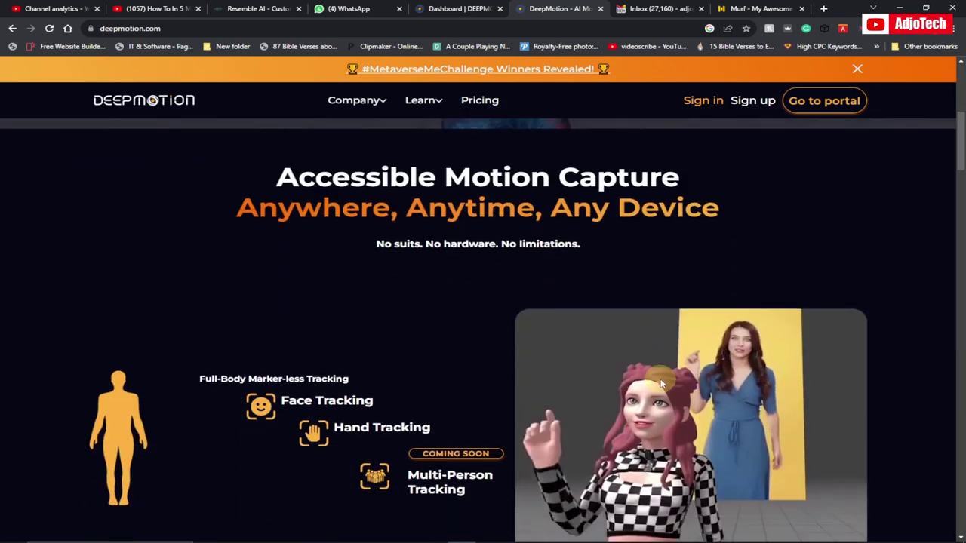
scroll(661, 385, down, 10)
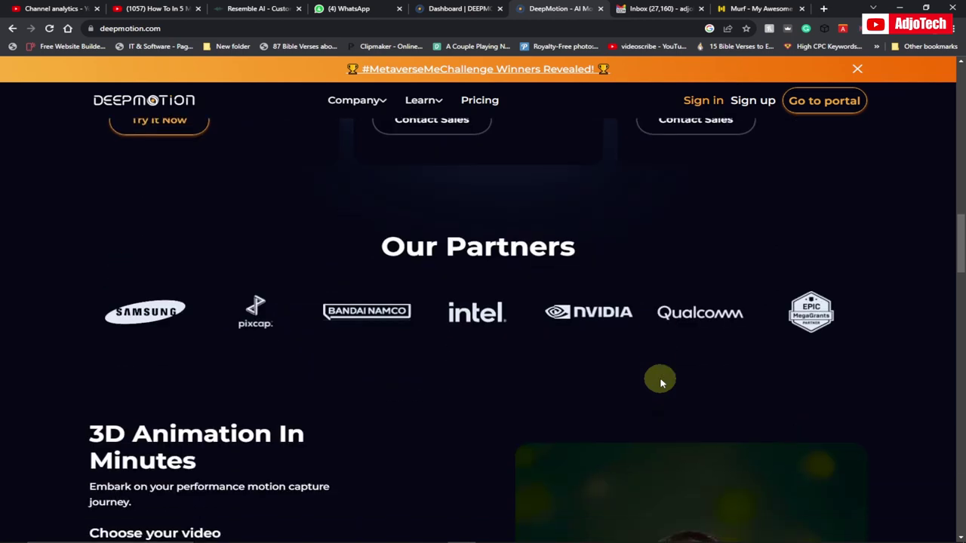
scroll(661, 380, up, 10)
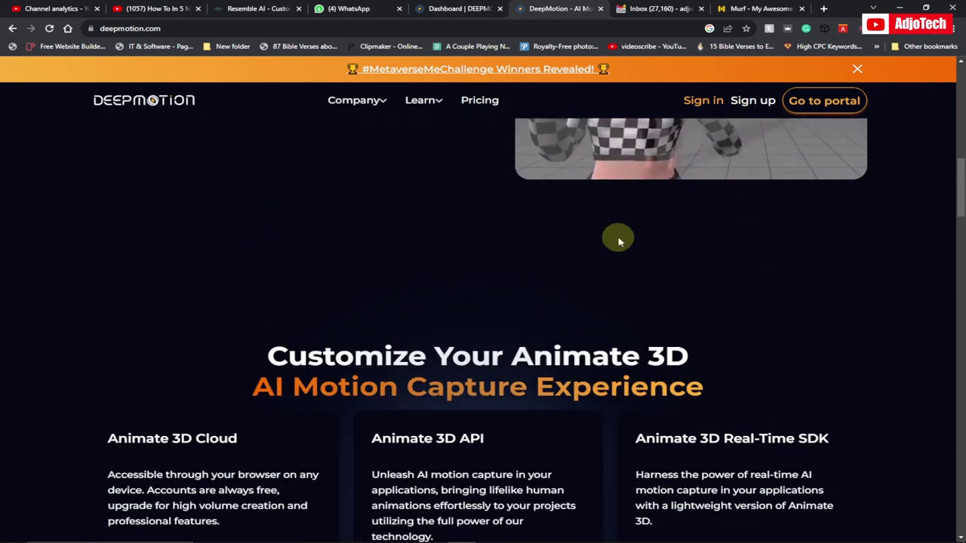
scroll(608, 259, up, 5)
scroll(602, 240, up, 4)
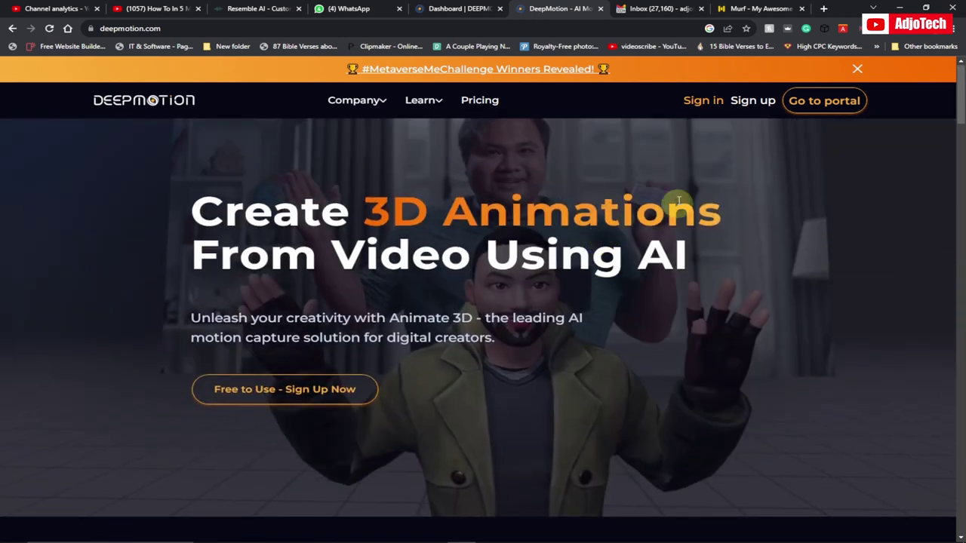
click(457, 11)
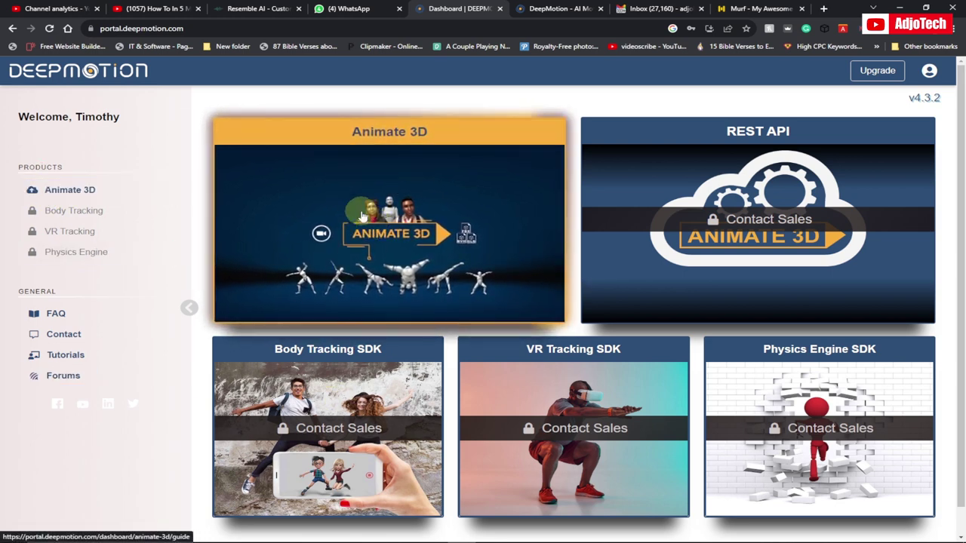
click(394, 240)
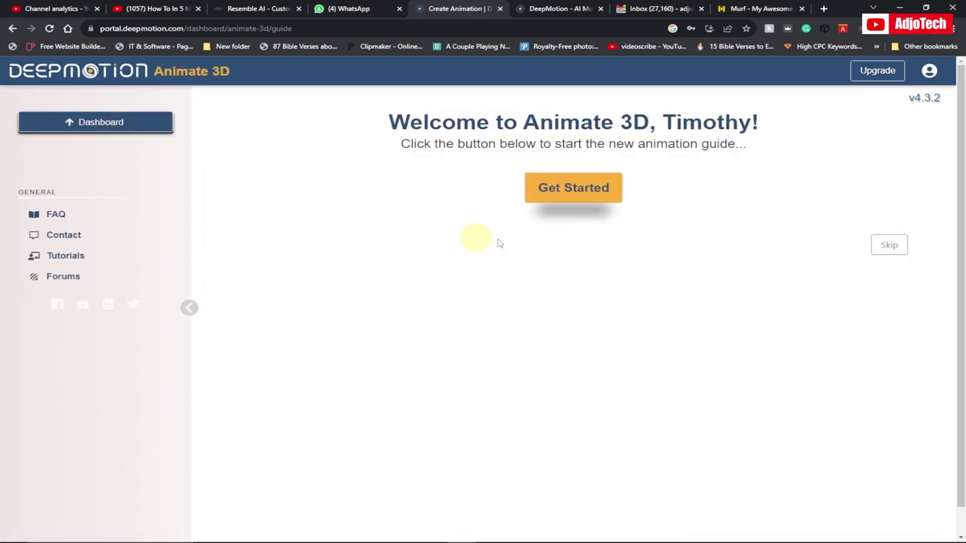
Step: Start the new animation guide, skip the capture guidelines, and go to the 3D Models page
click(567, 189)
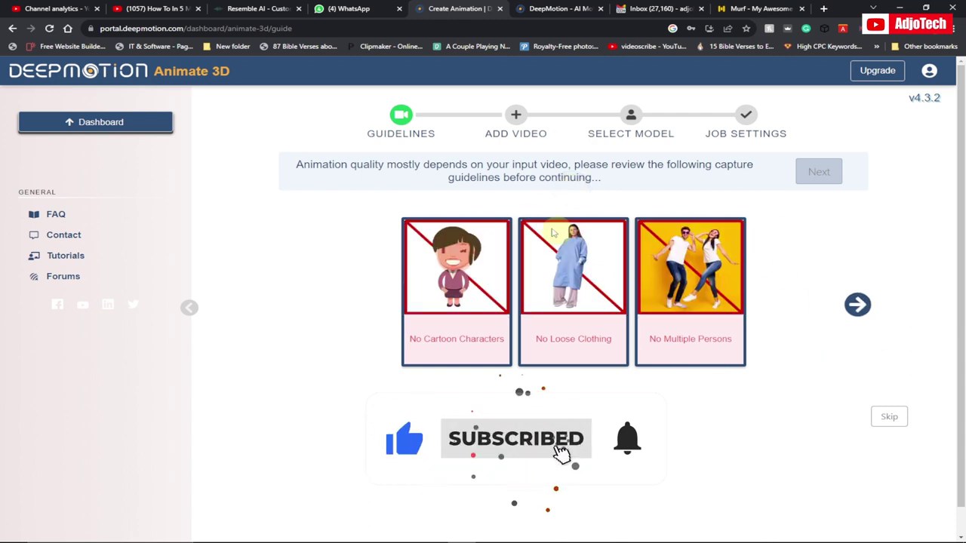
click(887, 421)
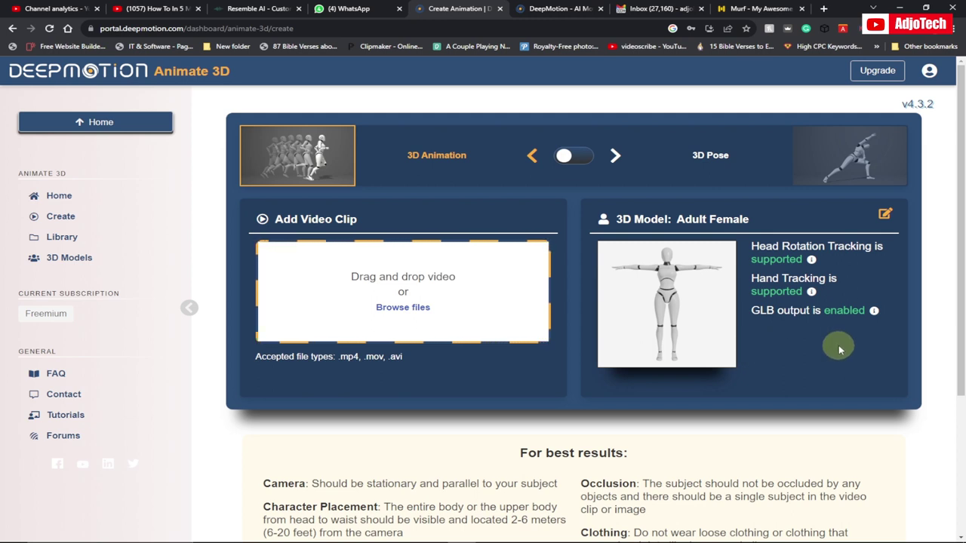
click(64, 259)
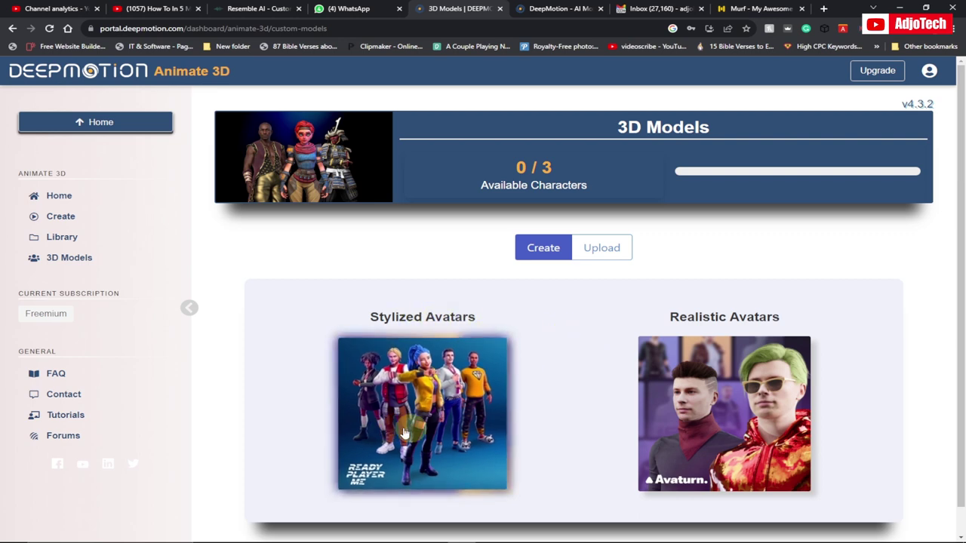
Step: Begin a Stylized avatar with a Feminine body type, continuing without a photo
click(420, 402)
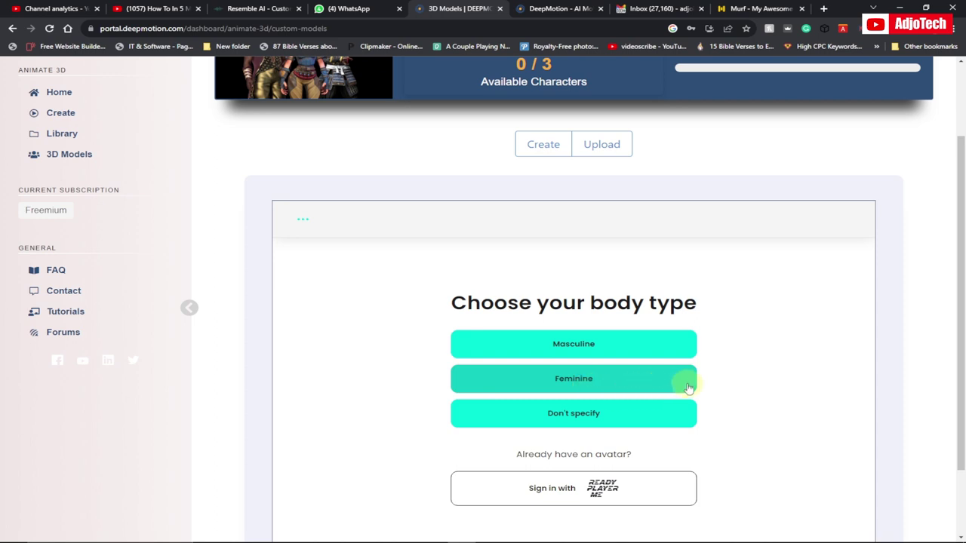
click(561, 384)
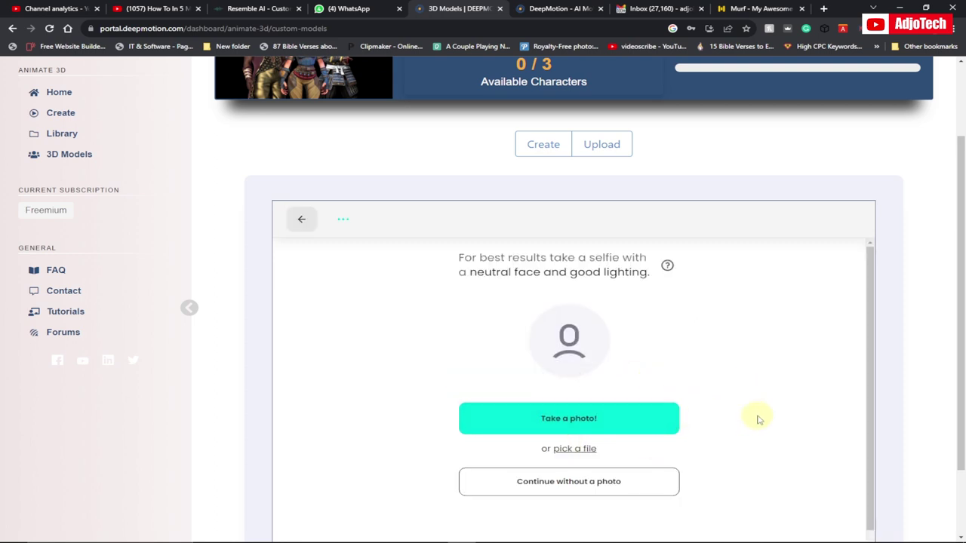
scroll(759, 420, down, 1)
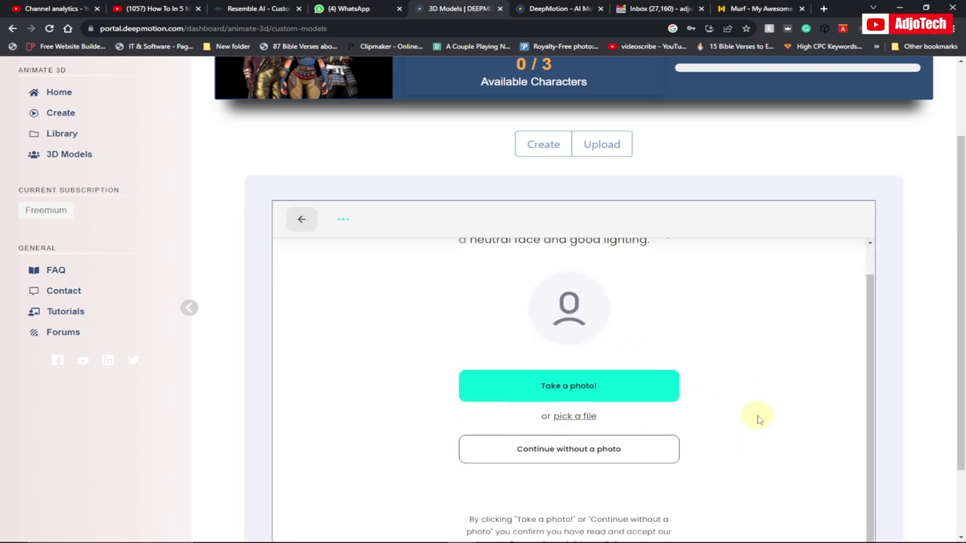
click(566, 450)
Step: Choose the dark-haired avatar with a bun from the Pick an Avatar gallery
scroll(860, 378, down, 1)
scroll(809, 388, up, 1)
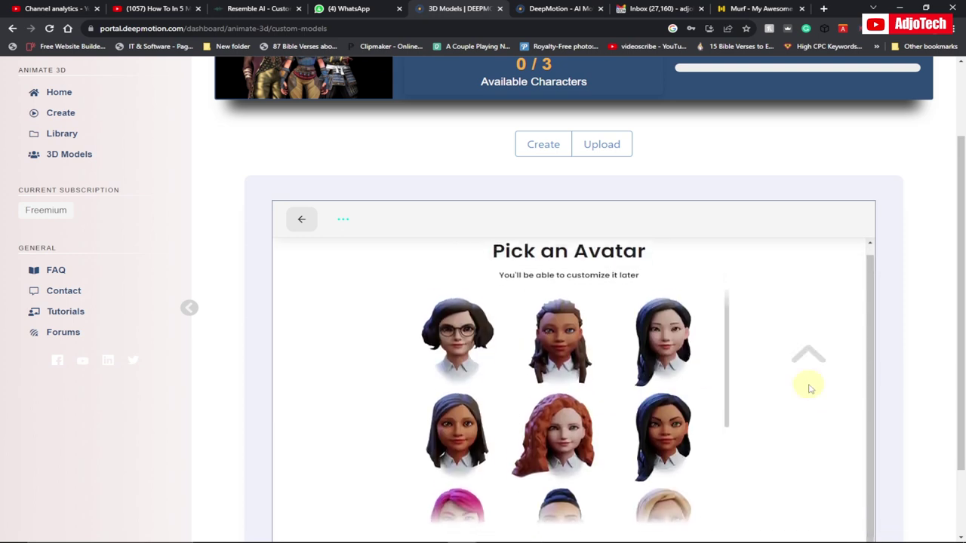
scroll(838, 373, down, 3)
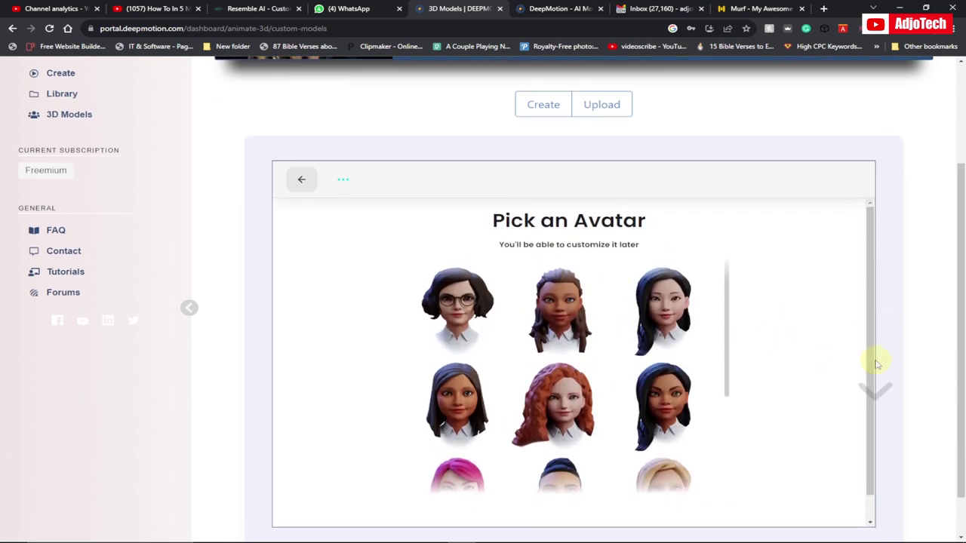
scroll(663, 290, down, 1)
scroll(663, 290, down, 1)
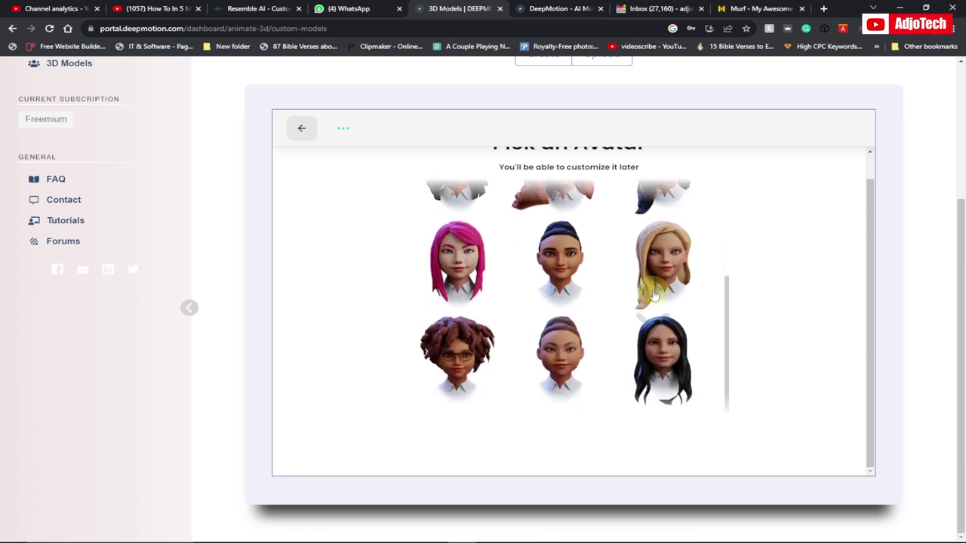
scroll(589, 324, up, 2)
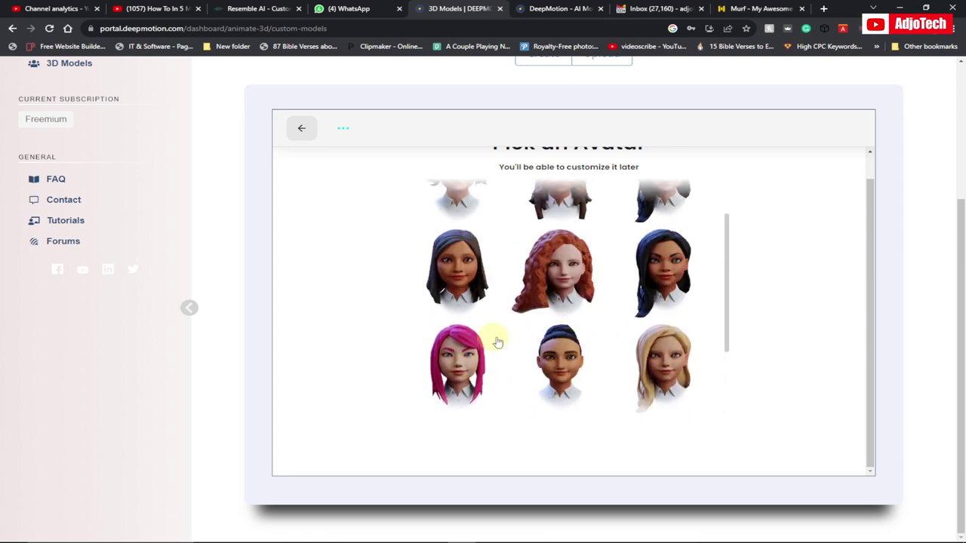
click(557, 361)
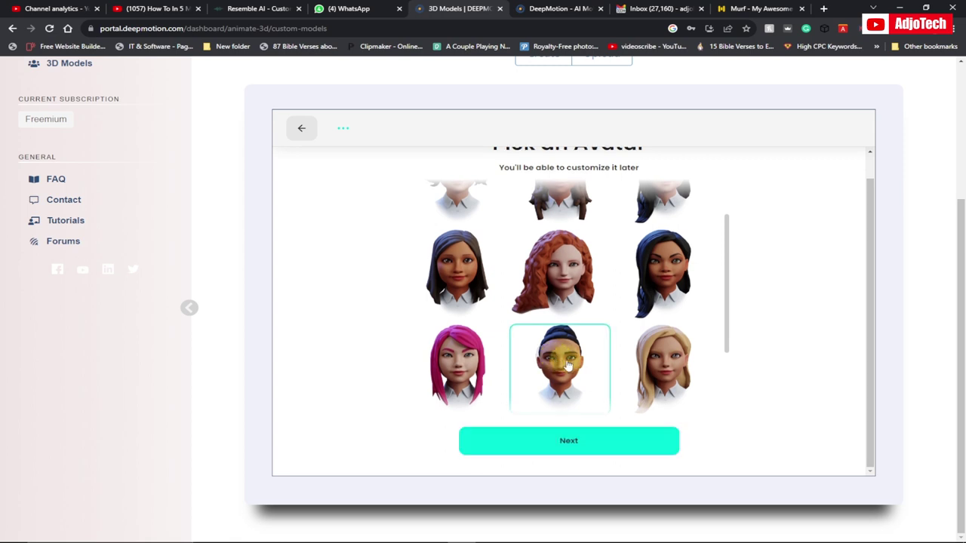
Step: Confirm the chosen avatar and dress it in the red-and-grey two-tone top
click(567, 442)
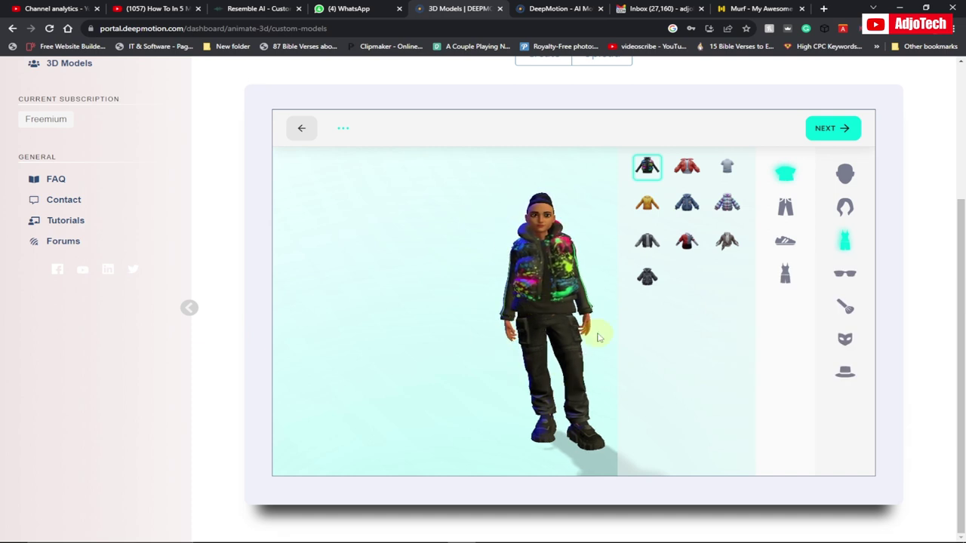
click(730, 205)
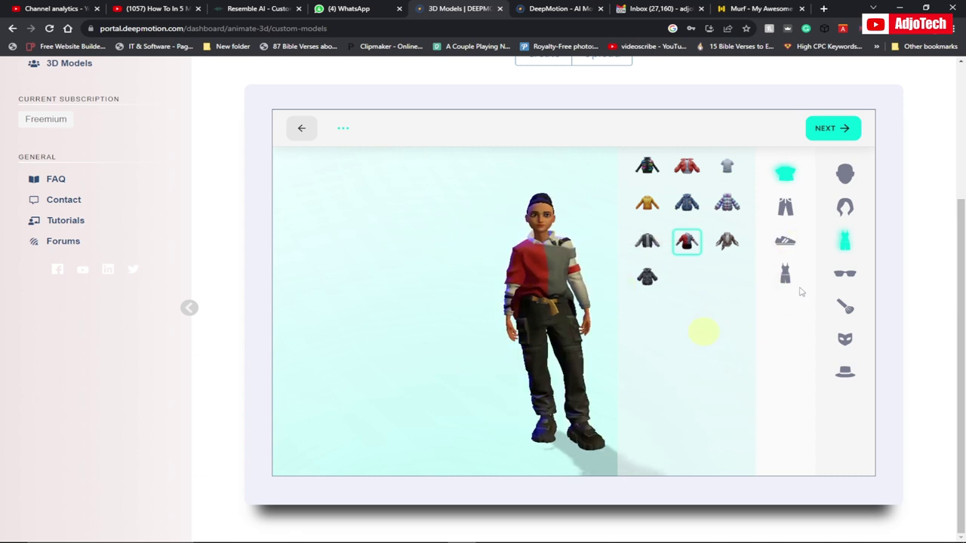
click(785, 243)
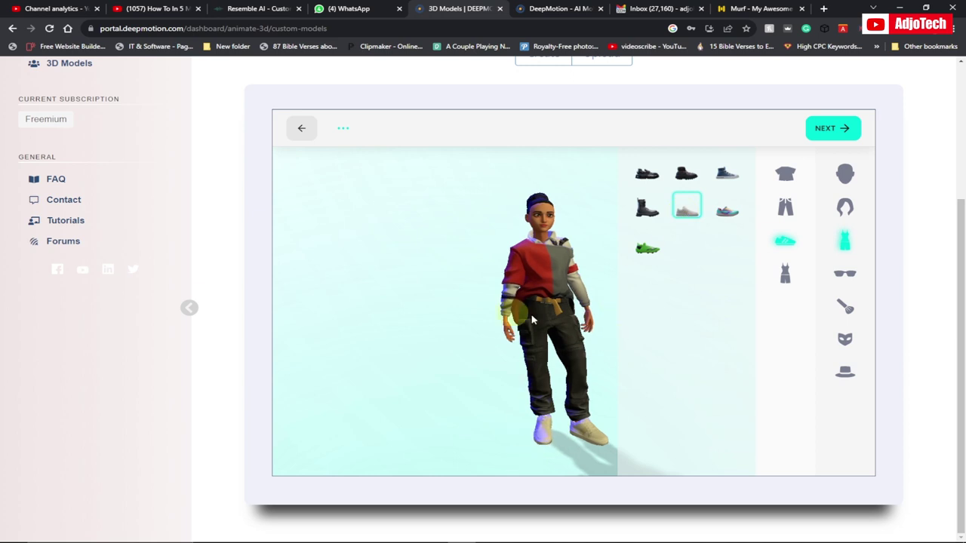
Step: Change the avatar's hair to auburn brown in a shoulder-length bob instead of the bun
click(845, 174)
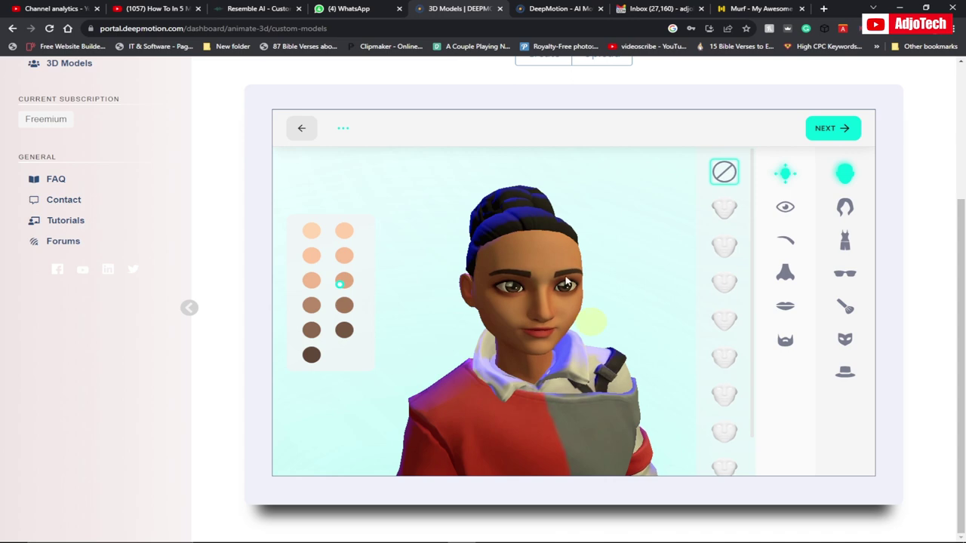
click(845, 209)
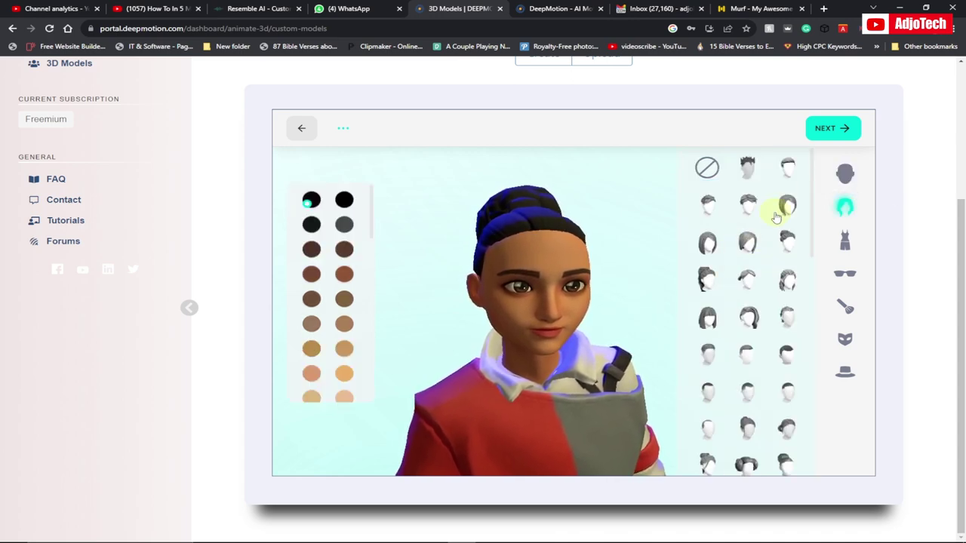
click(344, 275)
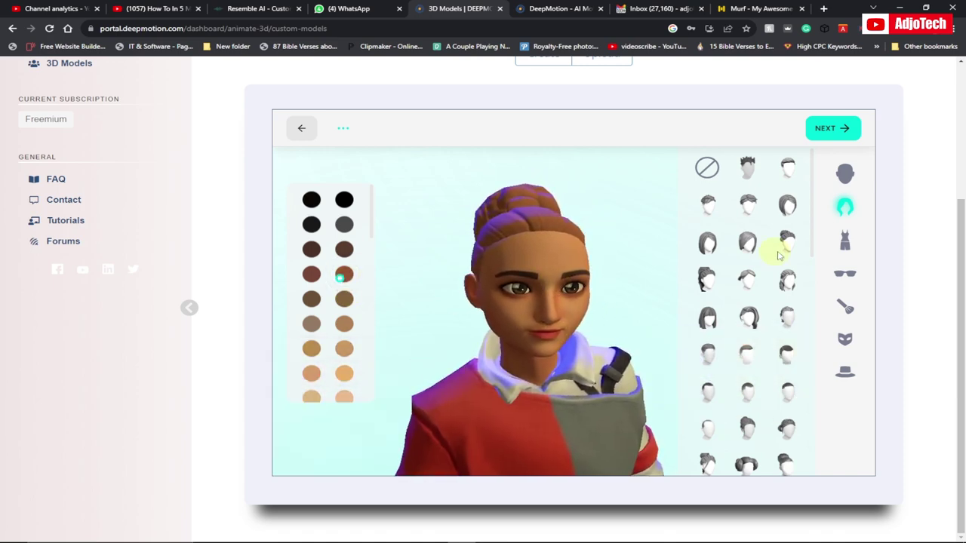
click(708, 243)
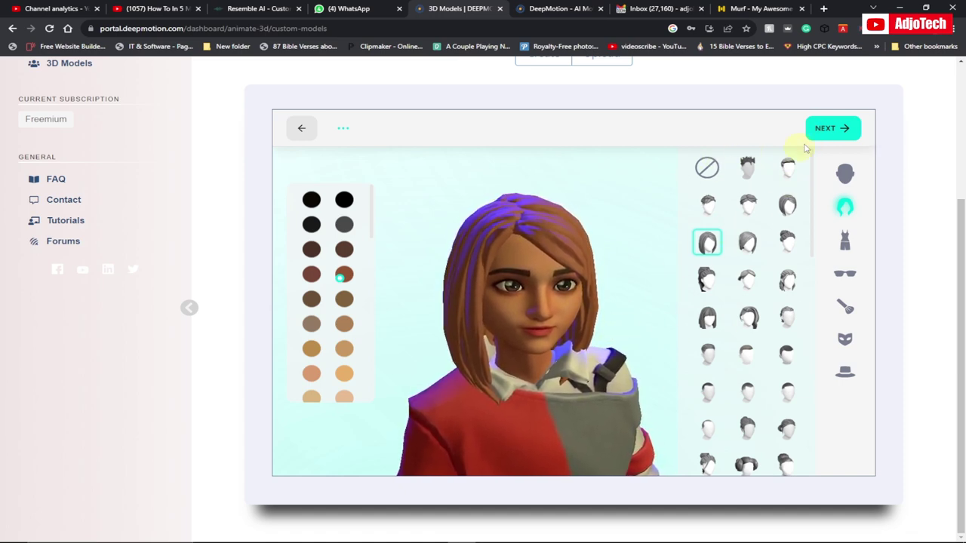
Step: Finish the avatar and save it under a character name, bringing the count to 1 / 3
click(823, 130)
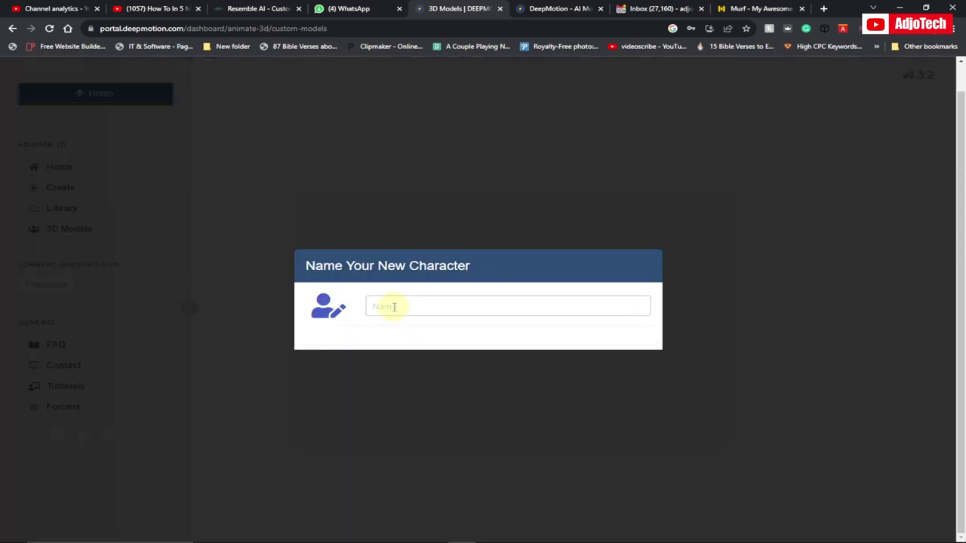
click(394, 307)
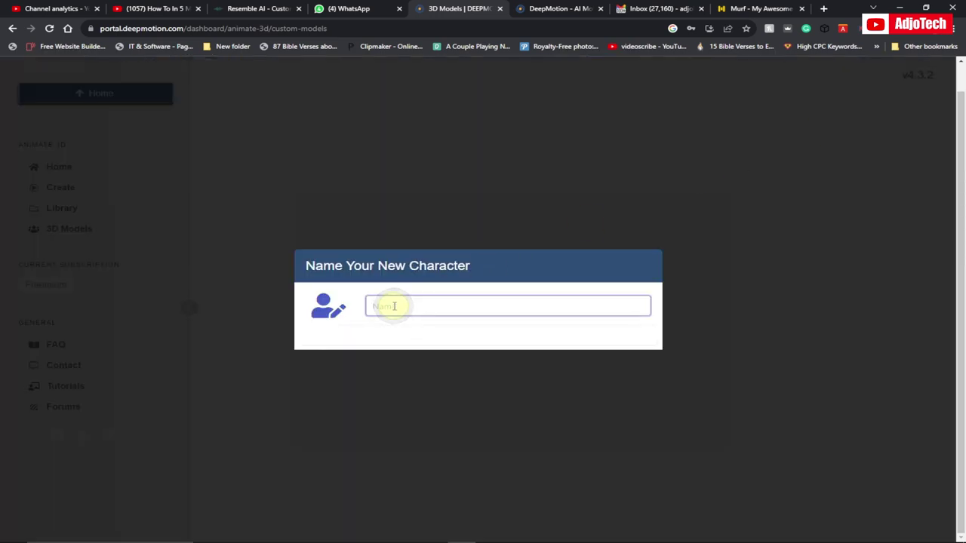
text(Rachel)
click(482, 335)
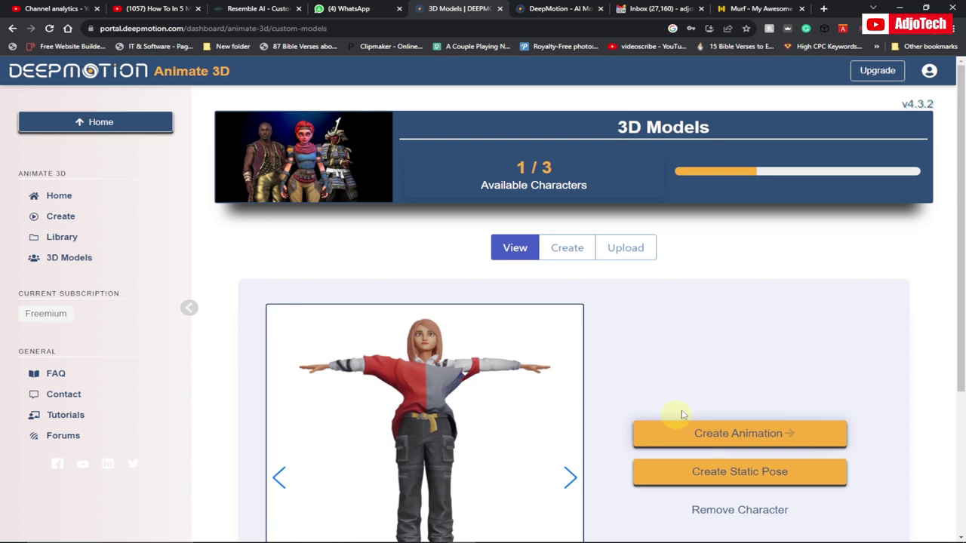
scroll(701, 378, down, 1)
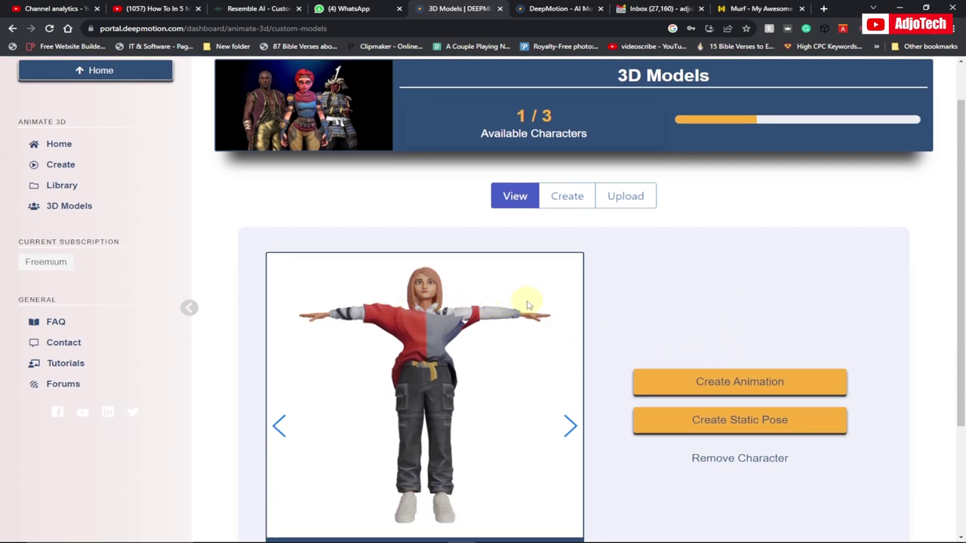
Step: Load model.mp4 (10.65 sec, 1440 x 1080, 29.97 FPS) into a new animation for the custom avatar
click(724, 385)
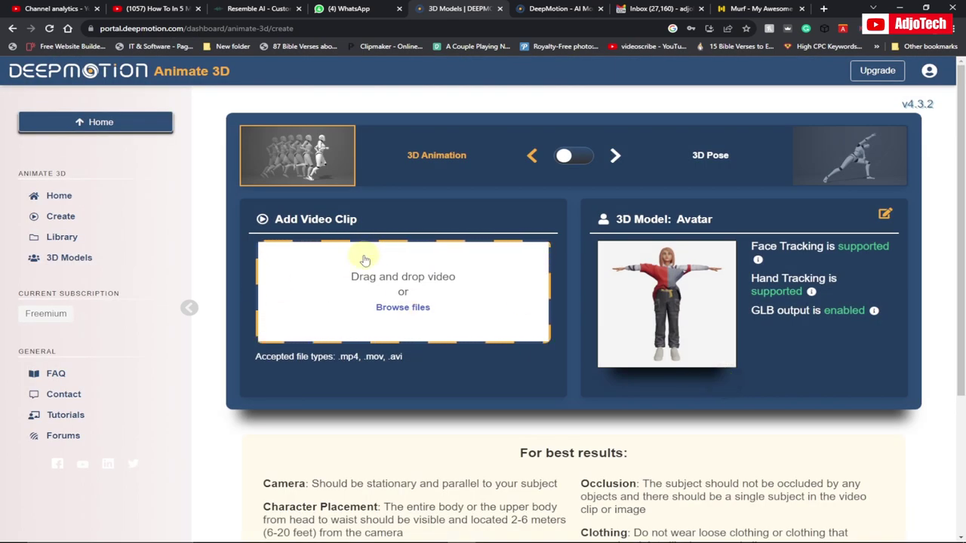
click(409, 309)
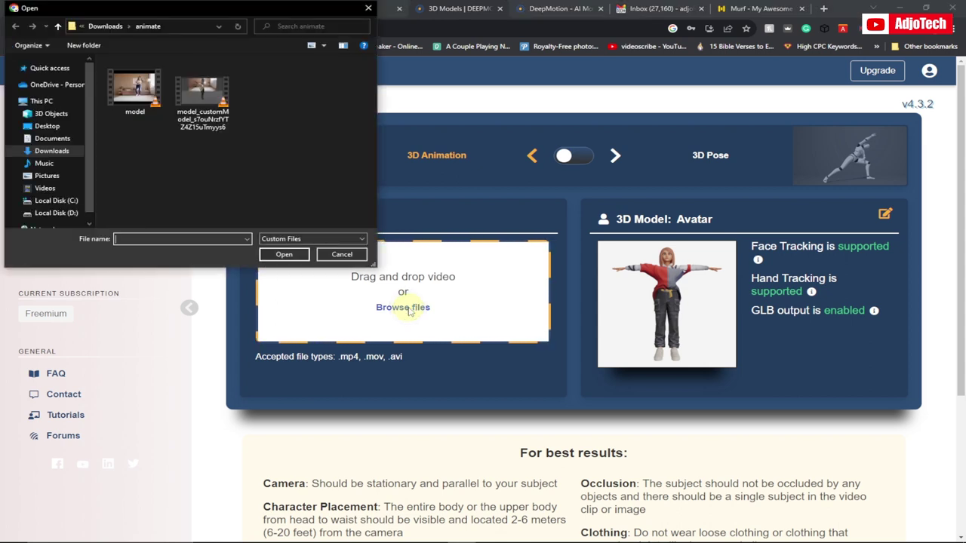
click(136, 112)
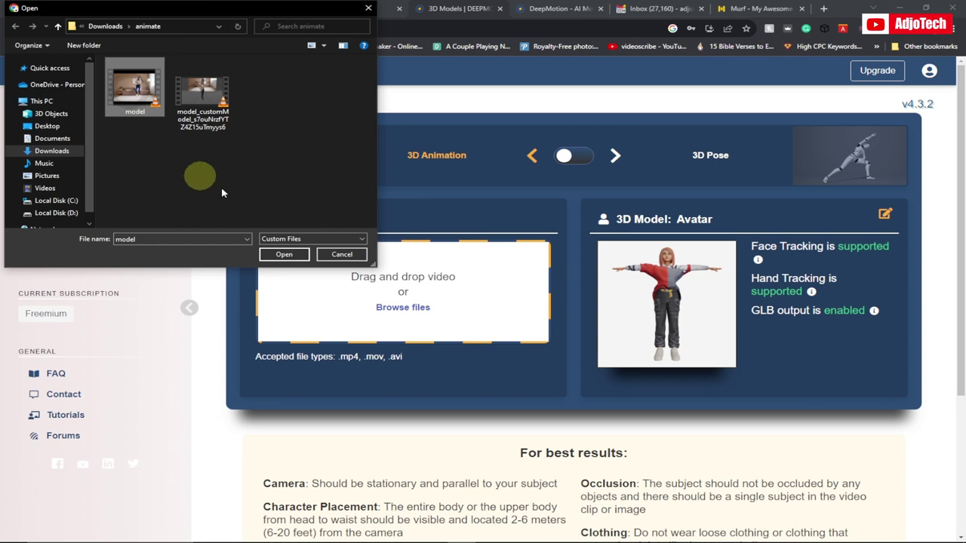
click(286, 257)
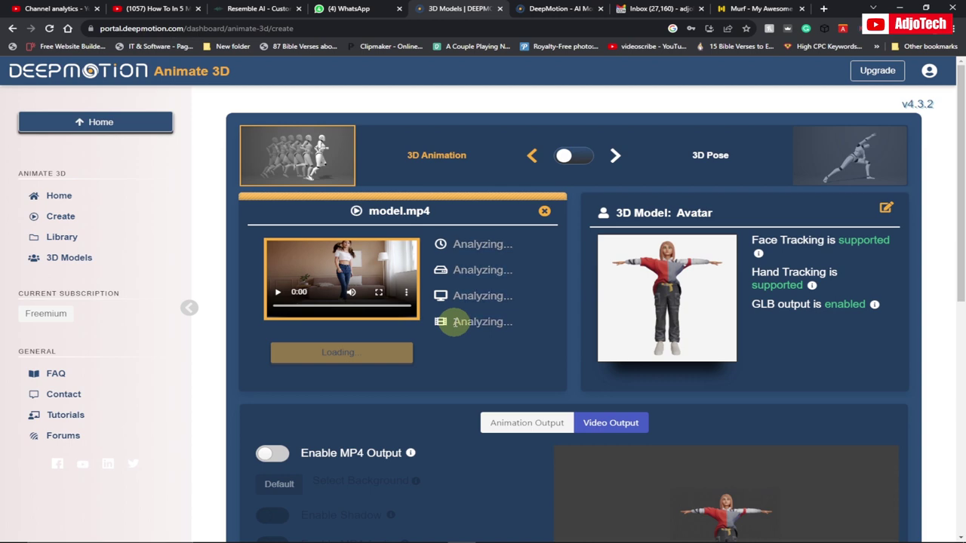
scroll(468, 298, down, 1)
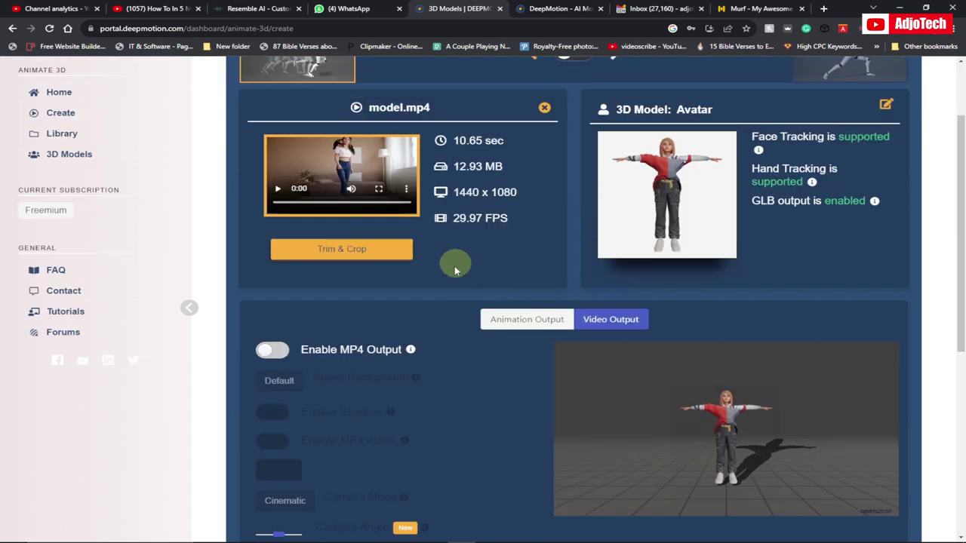
scroll(458, 265, down, 2)
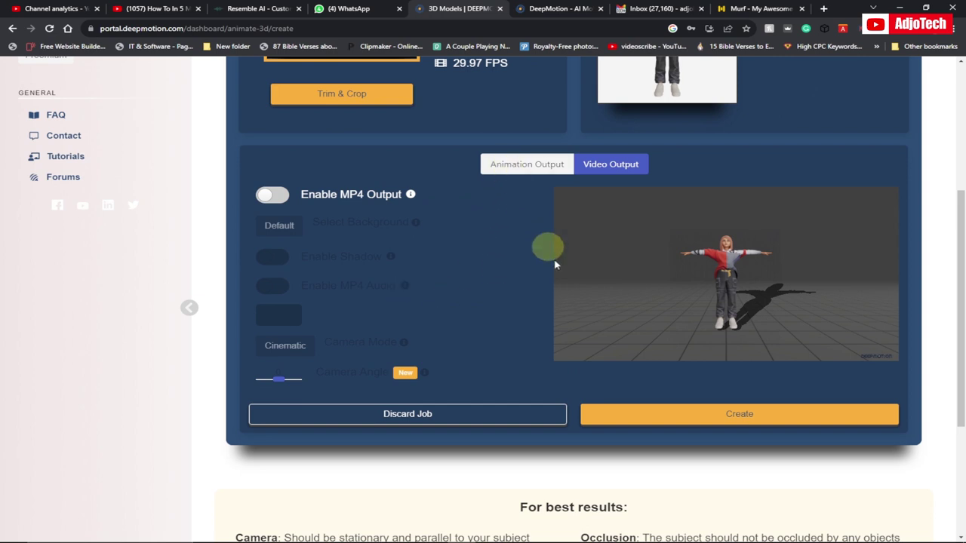
Step: In Video Output, enable MP4 output, switch shadow off, and keep Cinematic camera mode
scroll(544, 265, up, 1)
click(521, 218)
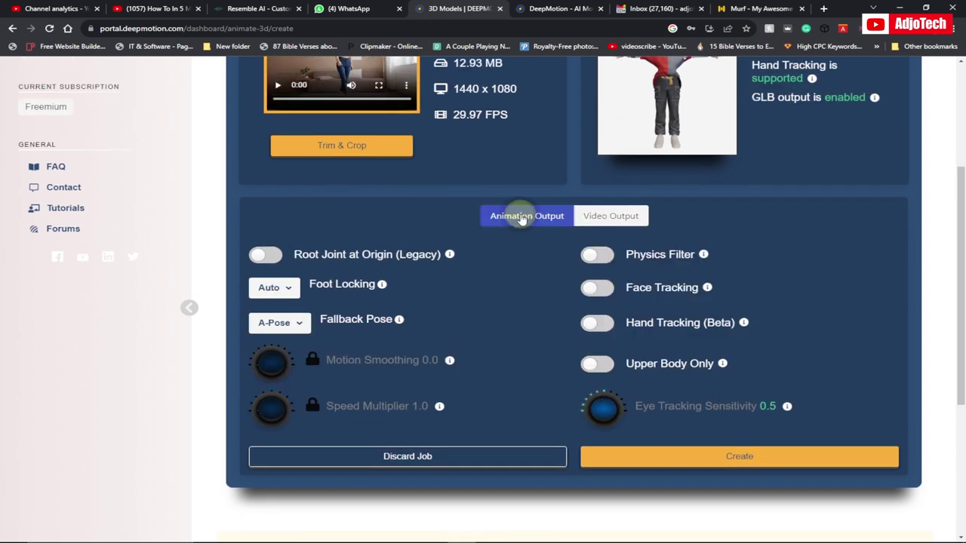
click(606, 219)
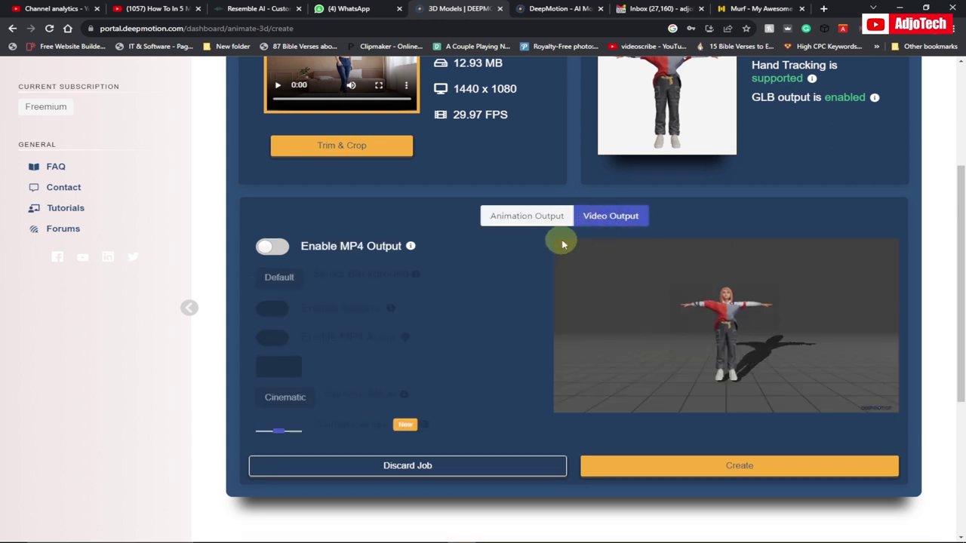
click(271, 249)
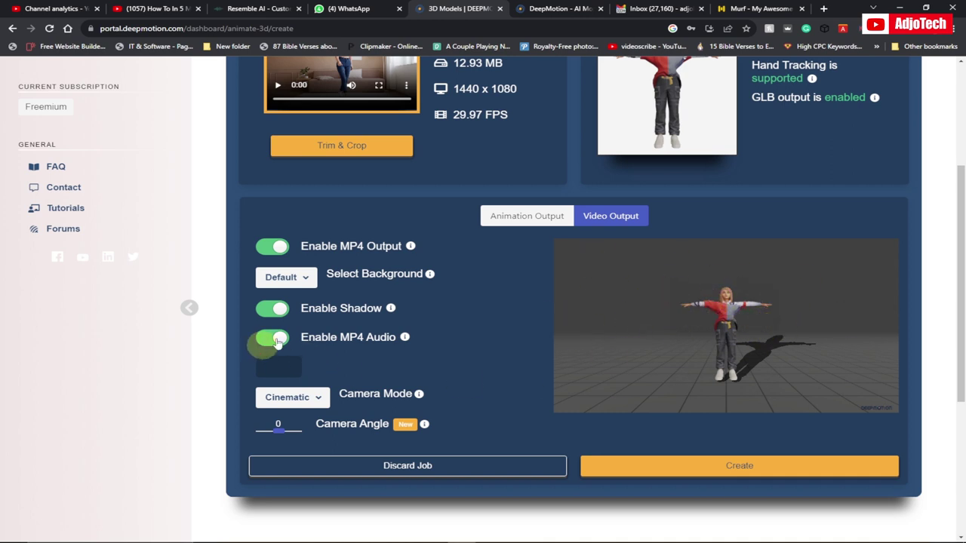
click(274, 308)
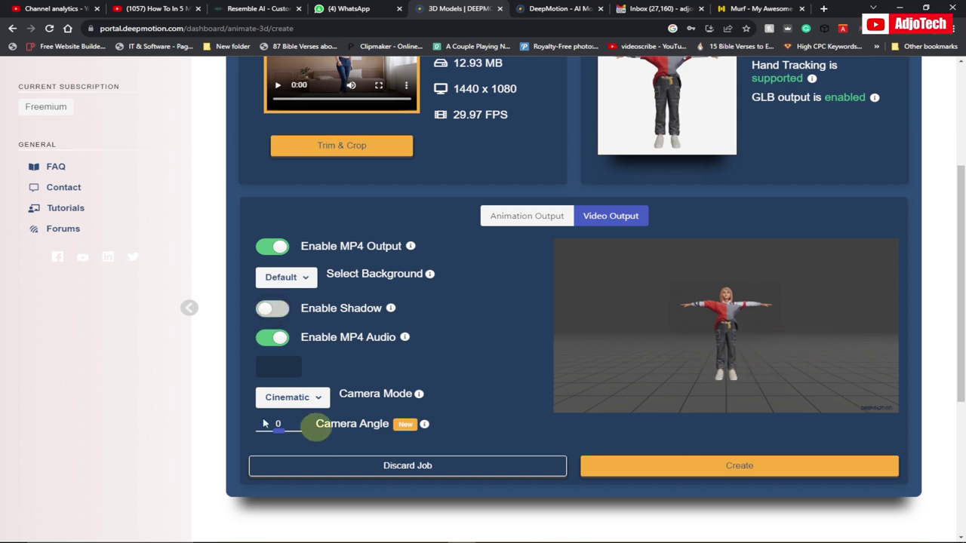
click(294, 402)
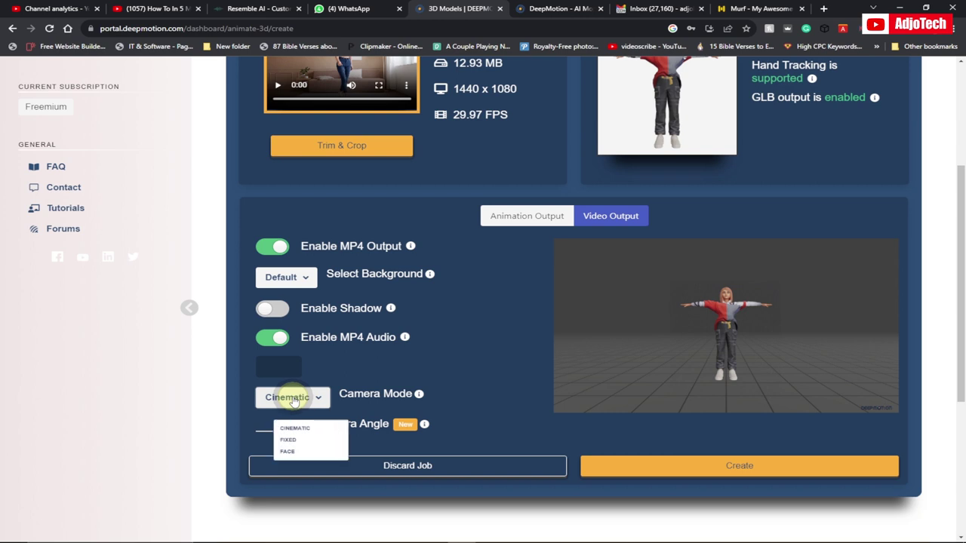
click(289, 420)
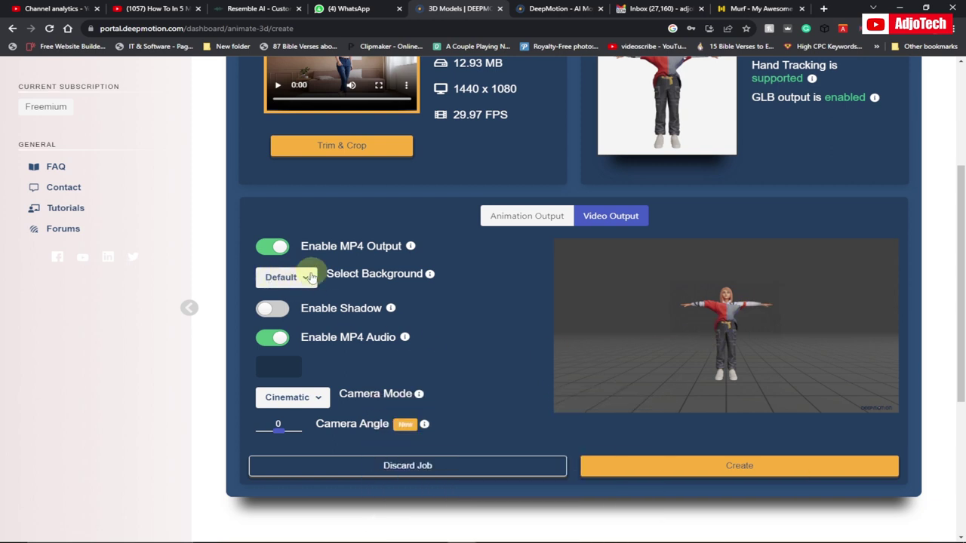
Step: Show the original footage behind the avatar with Default With Original, and disable shadow and MP4 audio
click(269, 279)
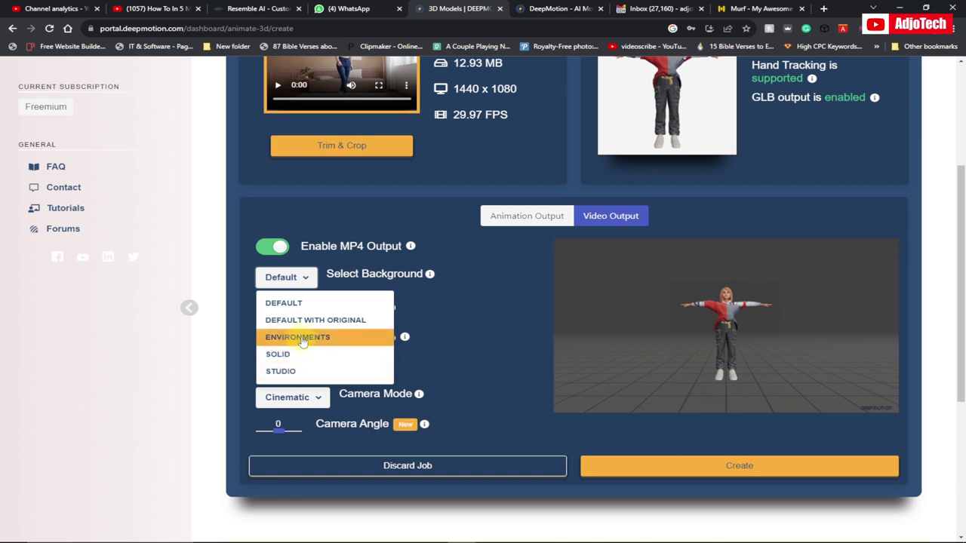
click(322, 323)
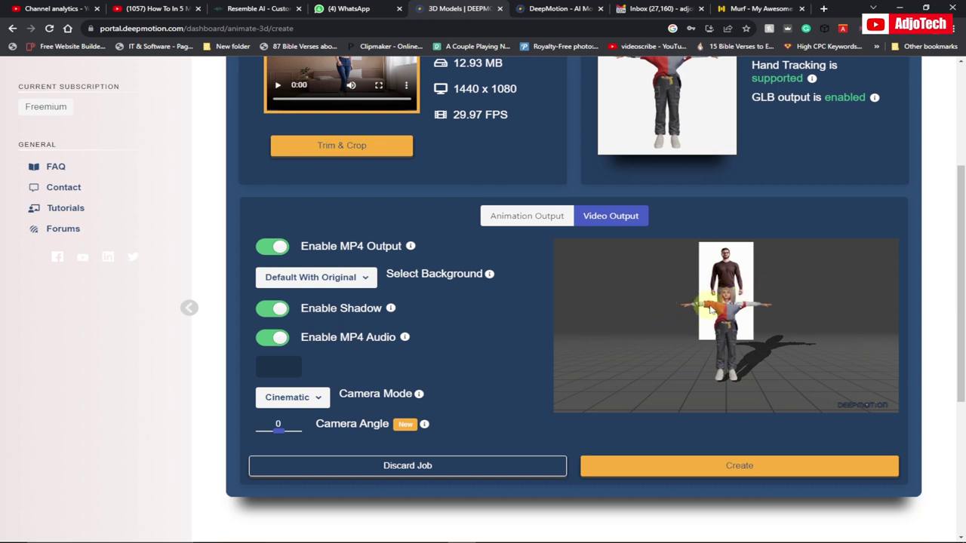
click(273, 308)
click(274, 339)
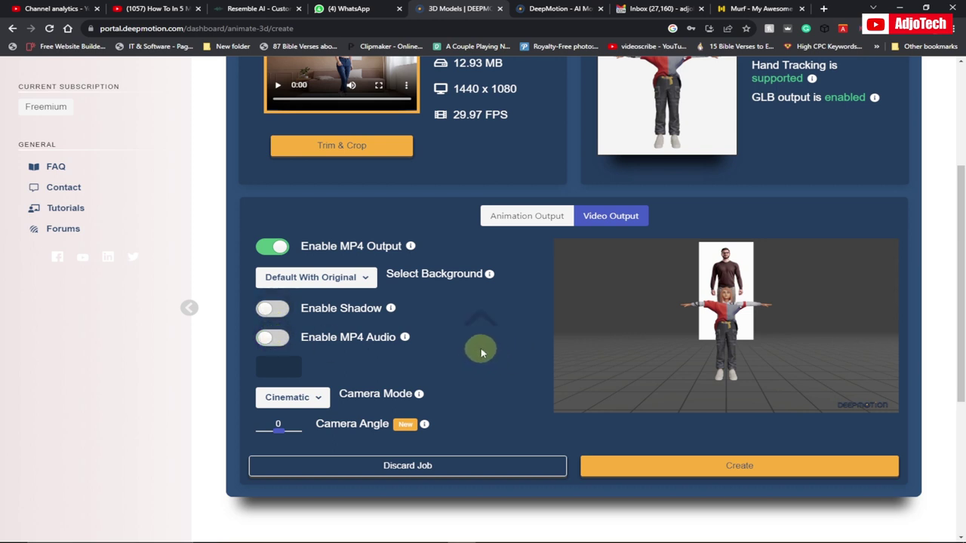
scroll(481, 348, up, 2)
scroll(501, 414, down, 3)
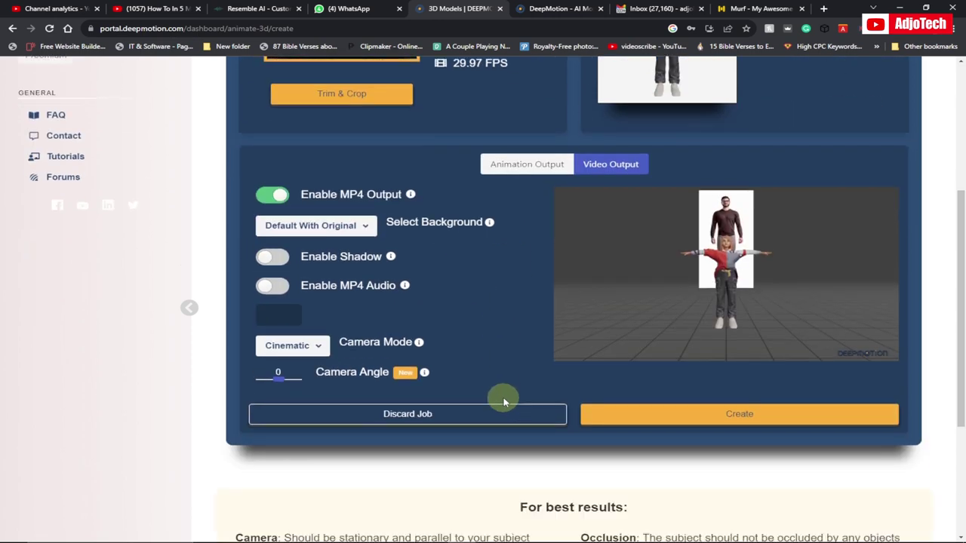
Step: Review the Confirm New Animation dialog and start the model.mp4 job, opening the result in the 3D Previewer
click(730, 420)
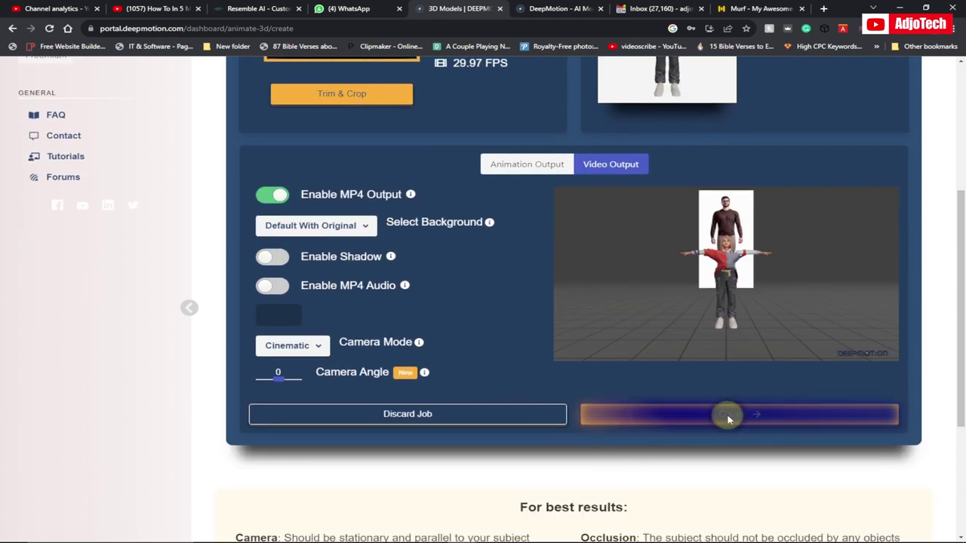
scroll(505, 264, down, 3)
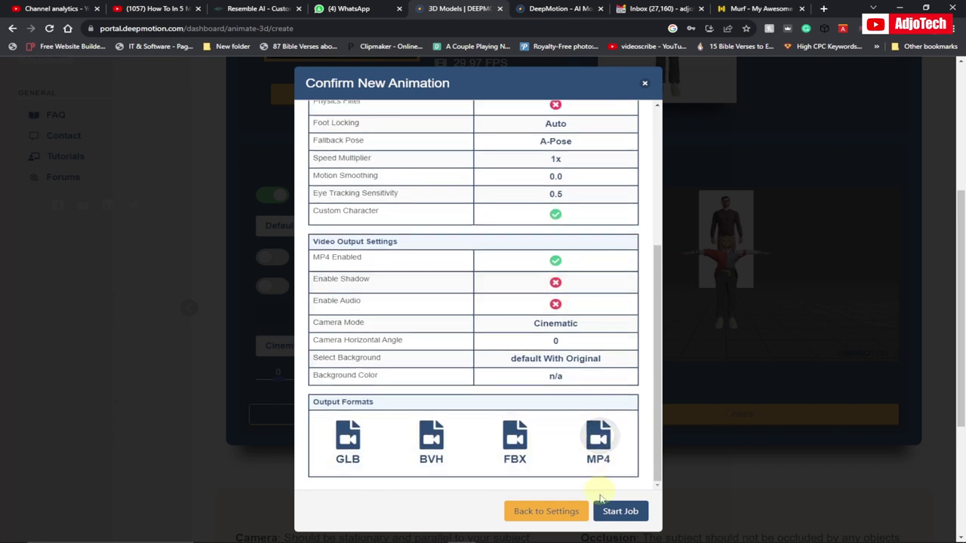
click(616, 513)
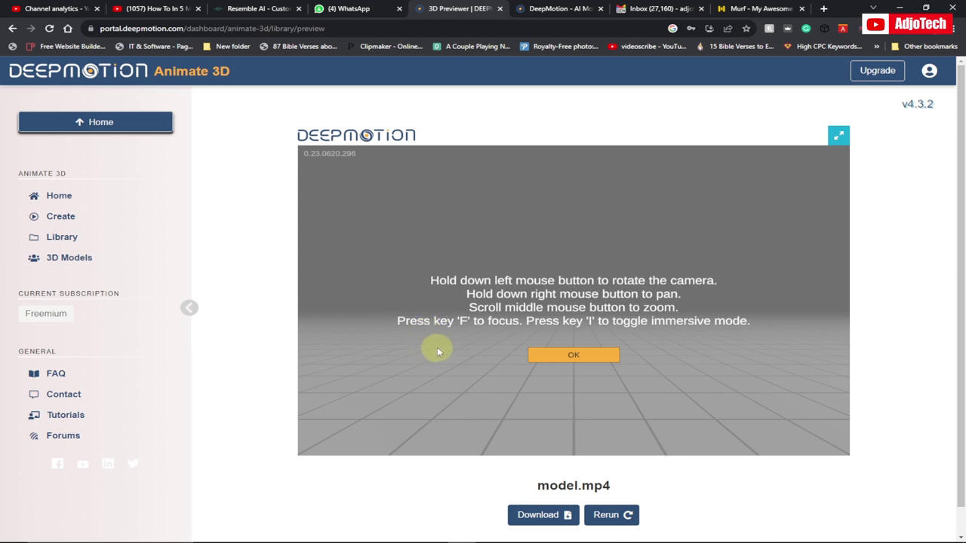
Step: Export the animation as MP4 instead of FBX, then show the 2.3 MB file in Downloads
click(540, 520)
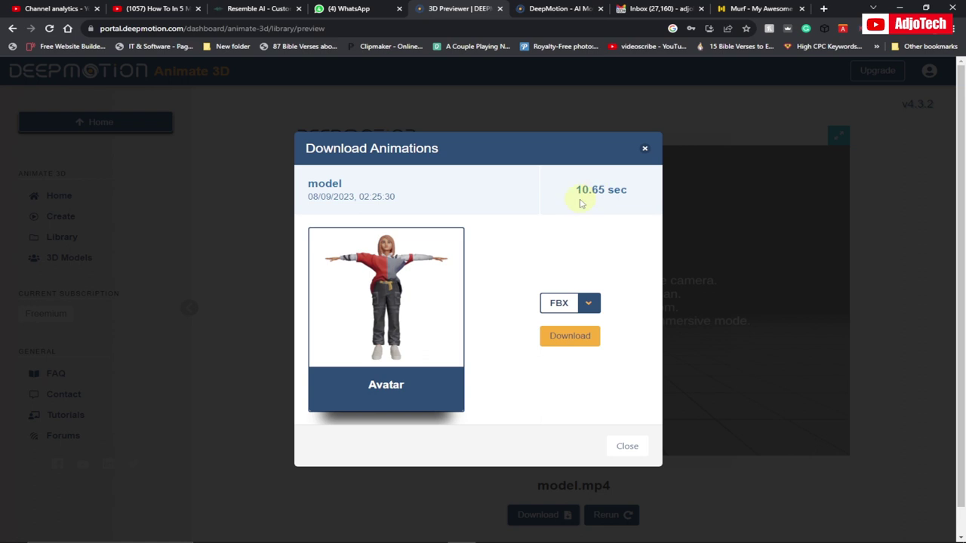
click(588, 305)
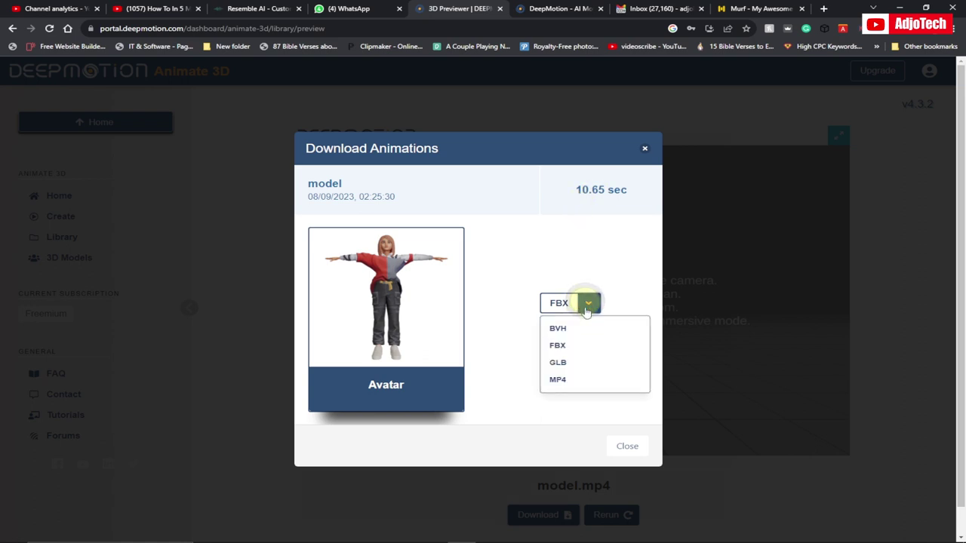
click(565, 383)
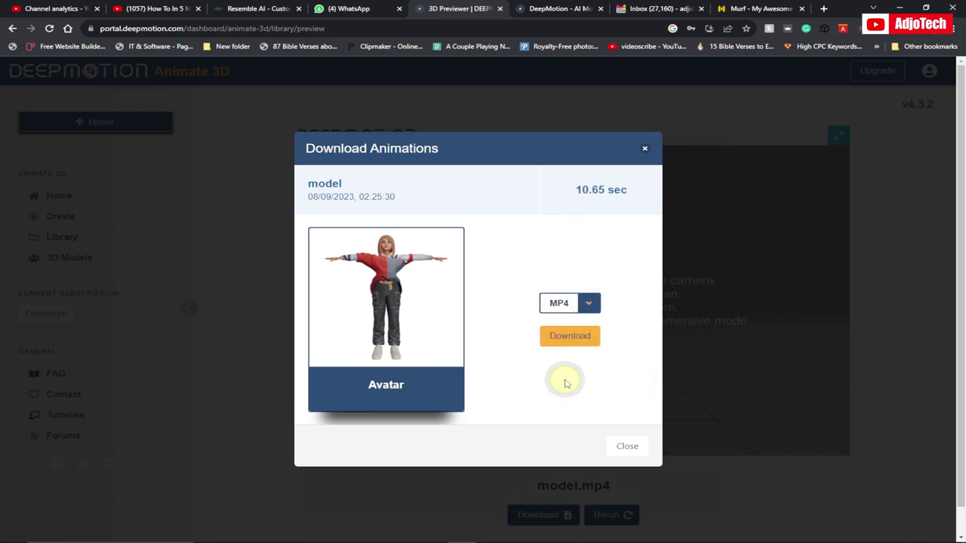
click(567, 337)
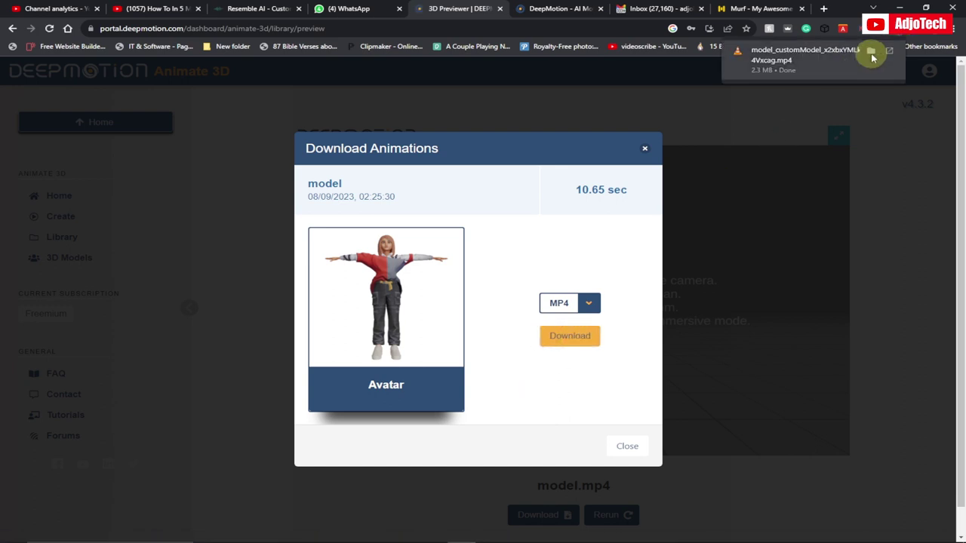
click(873, 53)
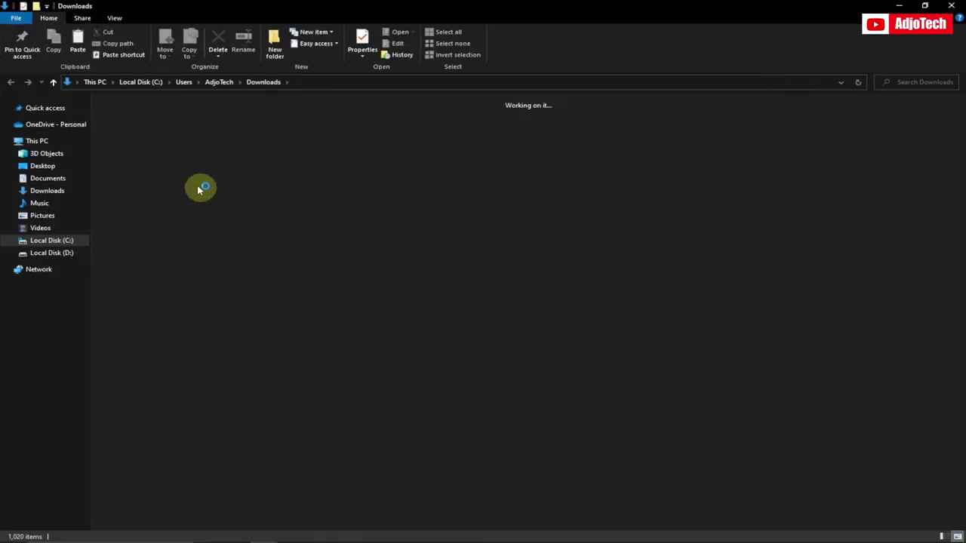